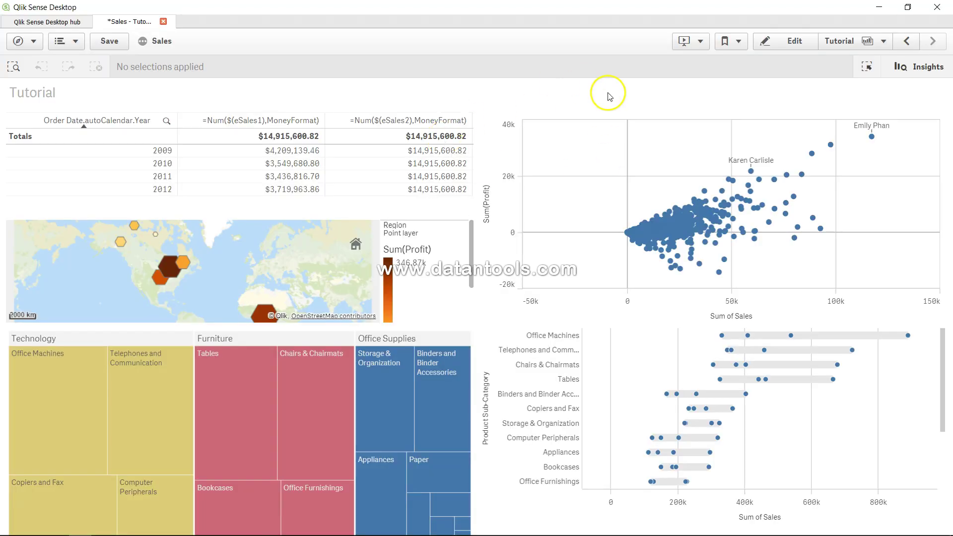
Enter sheet edit mode and start a new variable named vProduct_Categ.
click(803, 40)
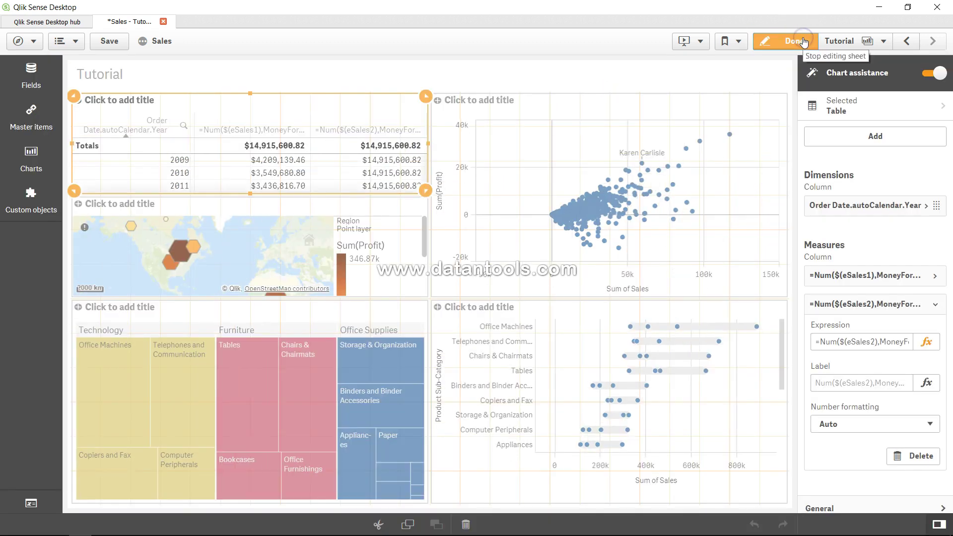
click(43, 509)
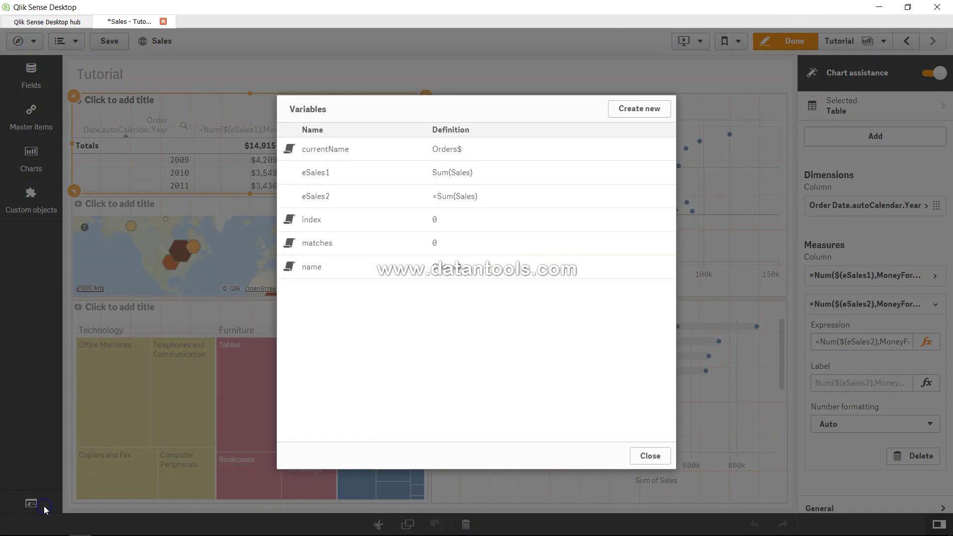
click(639, 112)
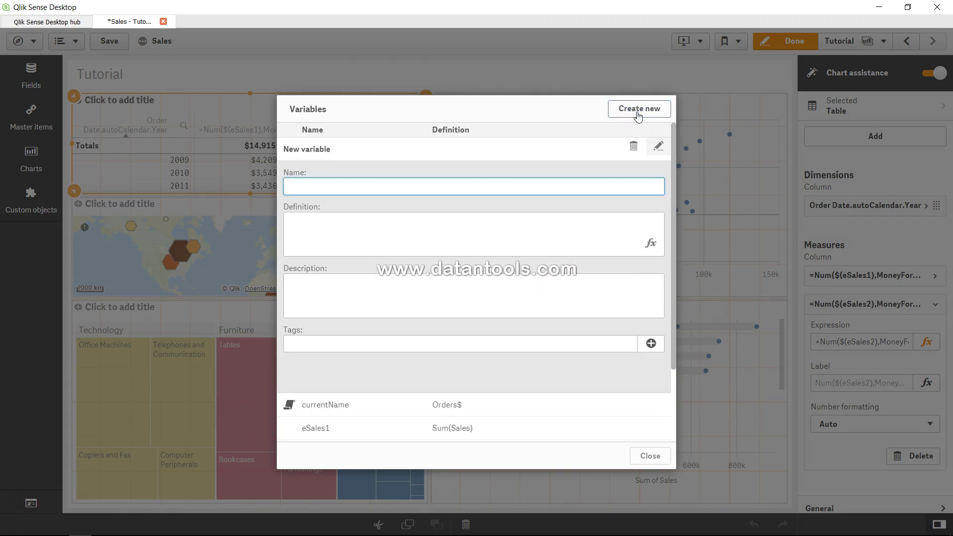
text(vProduct_Categ)
key(Tab)
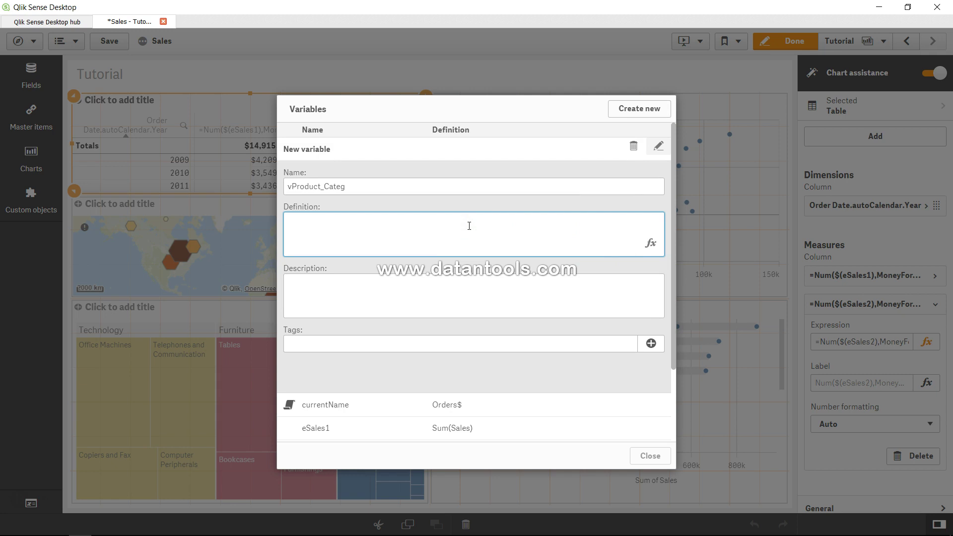
Define vProduct_Categ as 'Technology', save it, and return to the sheet.
text('Technology')
click(517, 309)
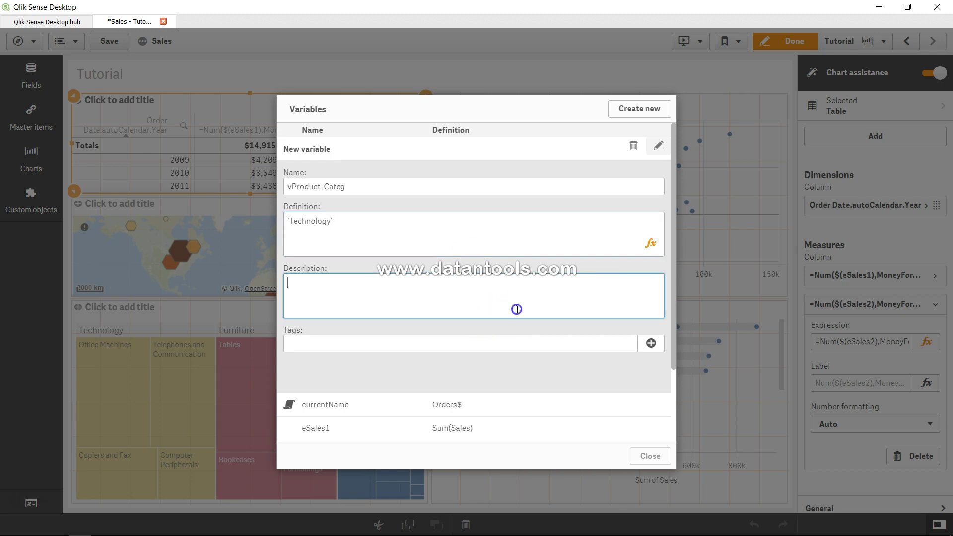
click(685, 257)
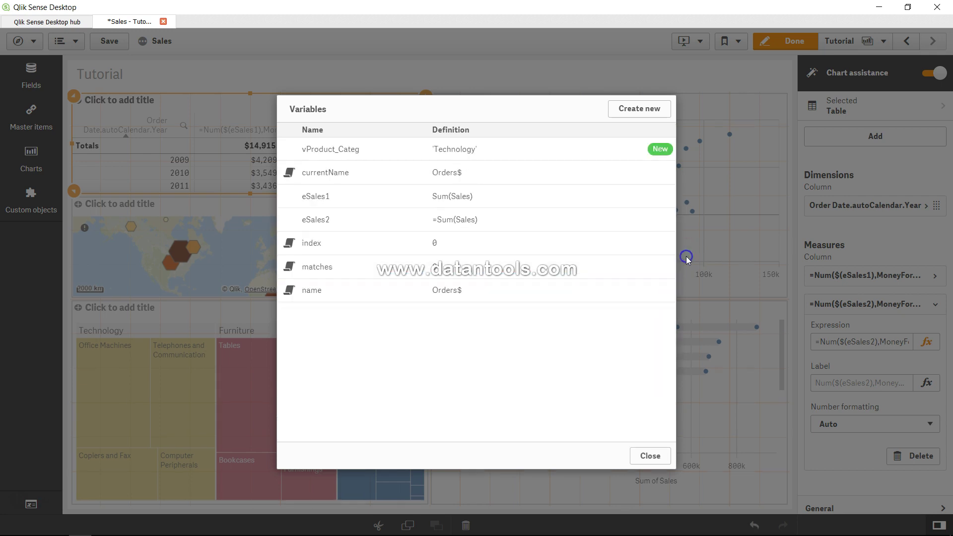
click(516, 154)
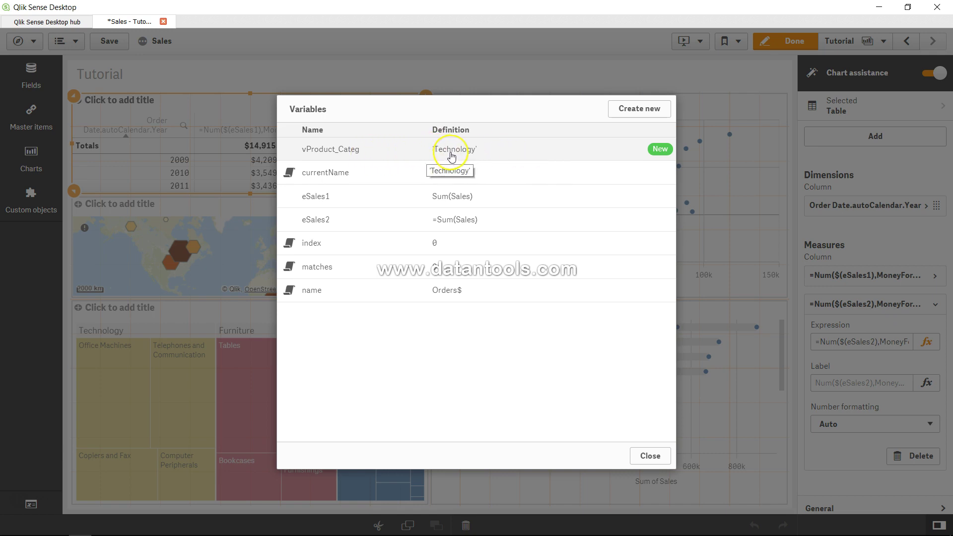
click(312, 155)
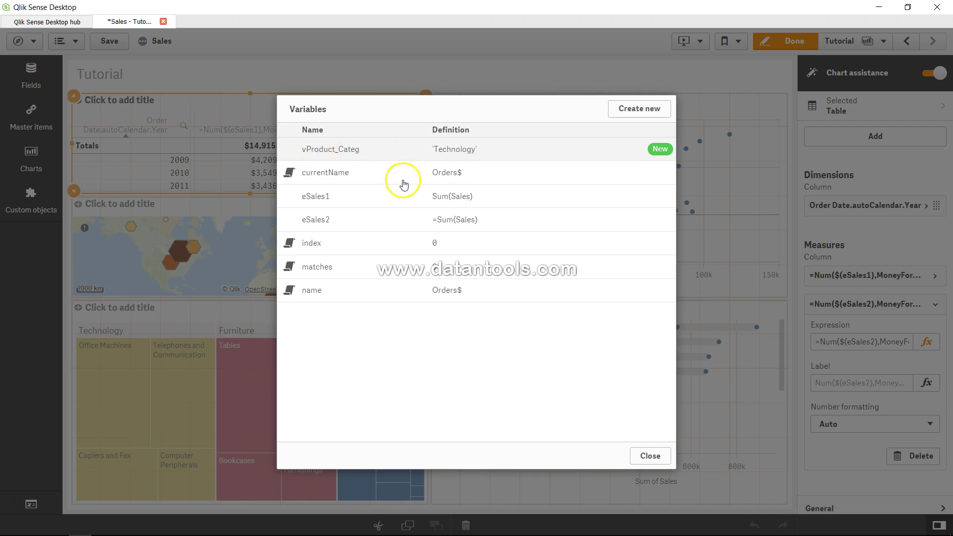
click(651, 457)
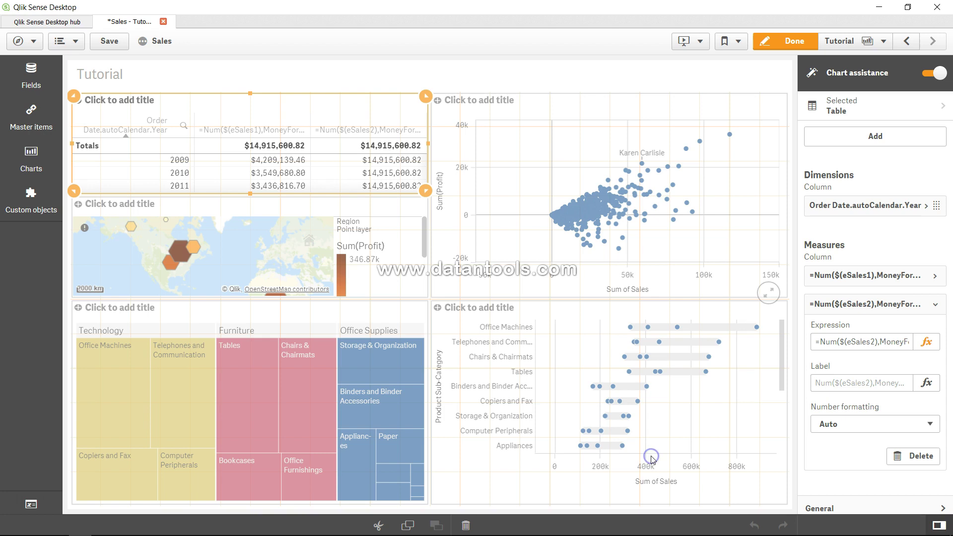
Expand the table's second measure in the properties panel.
click(350, 145)
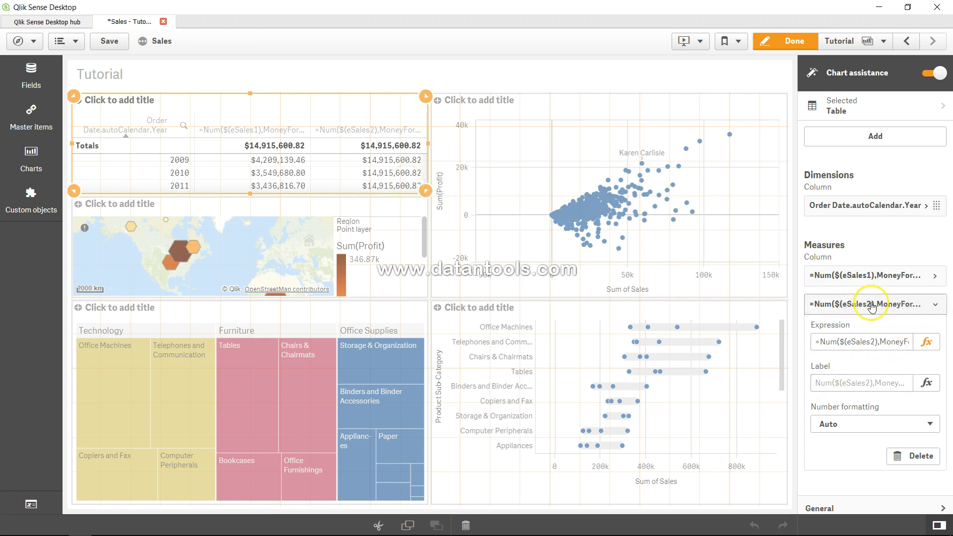
Replace the second measure's expression with Sum(Sales).
click(922, 344)
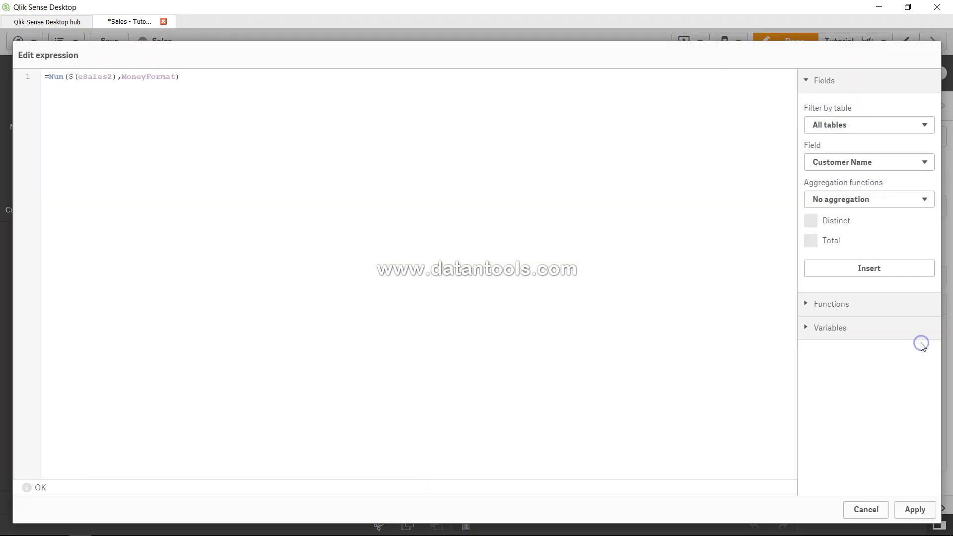
click(396, 125)
key(ctrl+a)
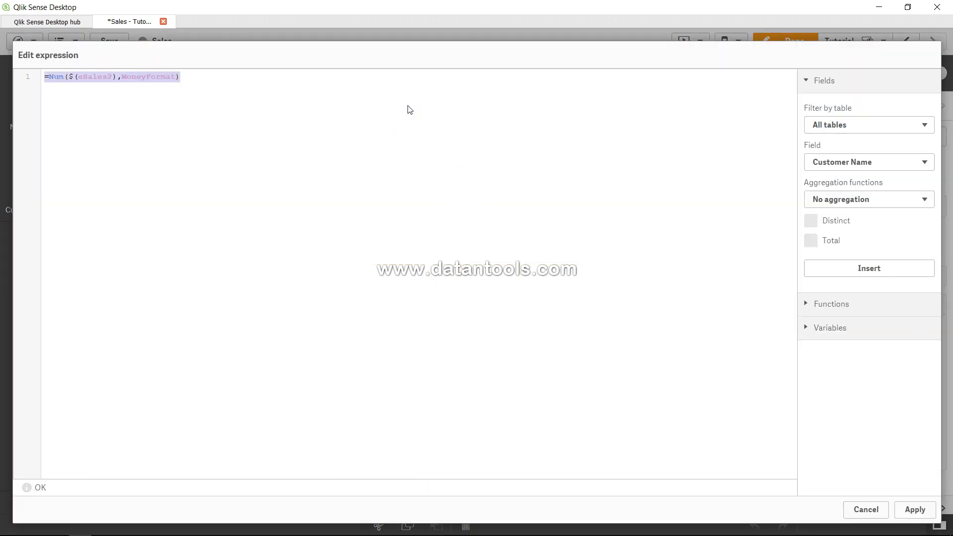
key(BackSpace)
text(Sum)
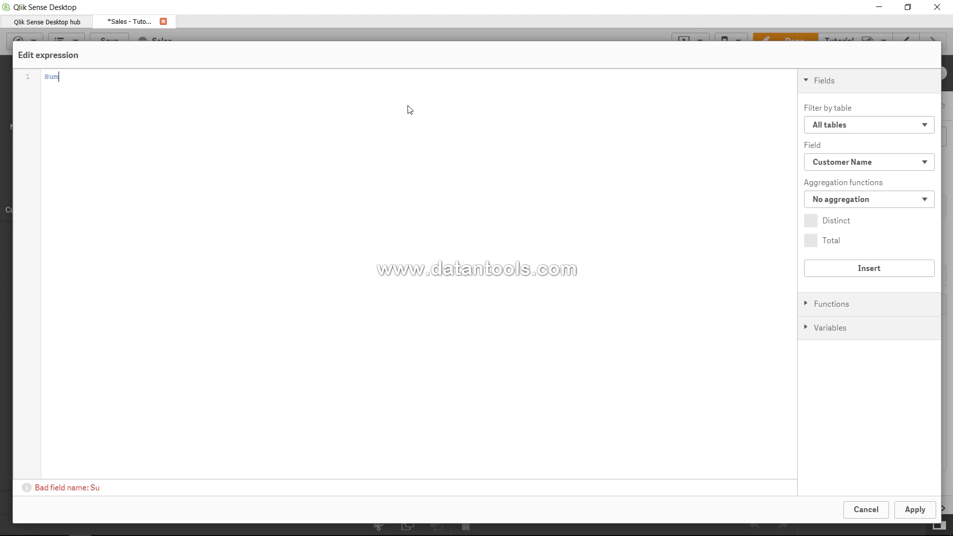
text((Sales)
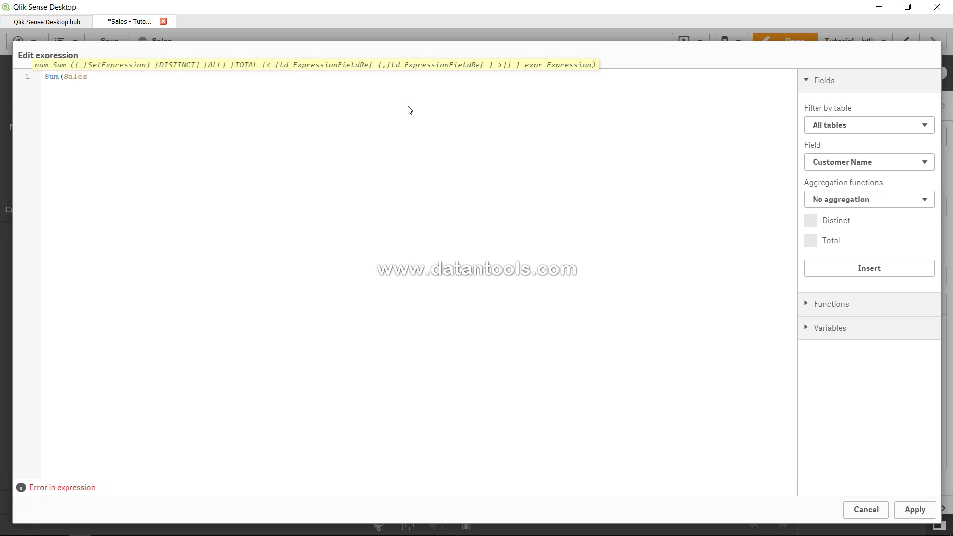
text())
Insert the set analysis [Product Category] = {'$(=$(vProduct_Categ))'} inside the Sum.
key(Left)
key(Left)
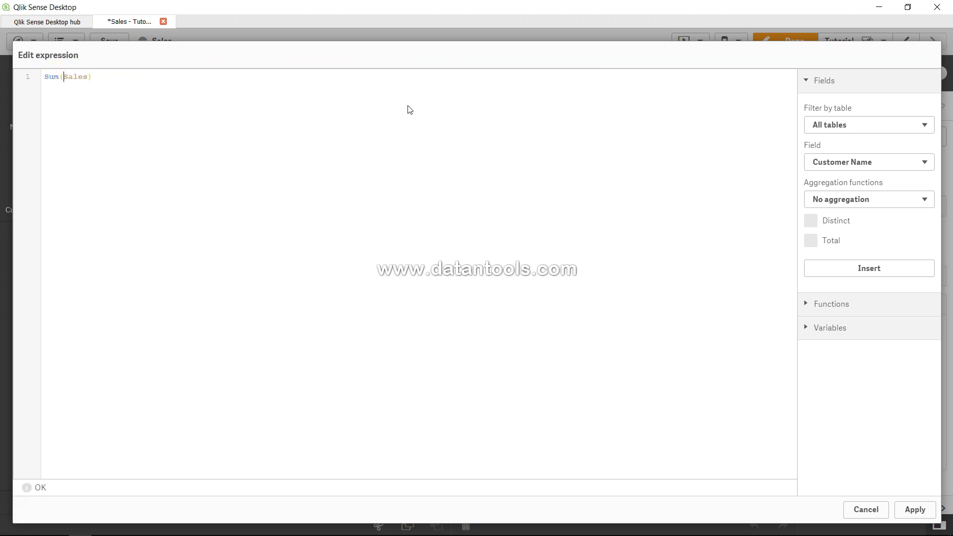
text({)
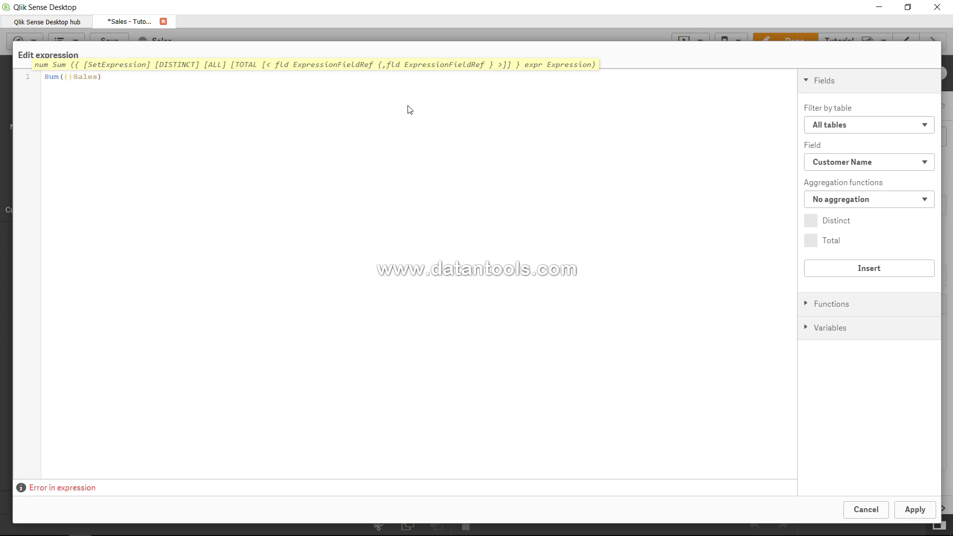
text(<)
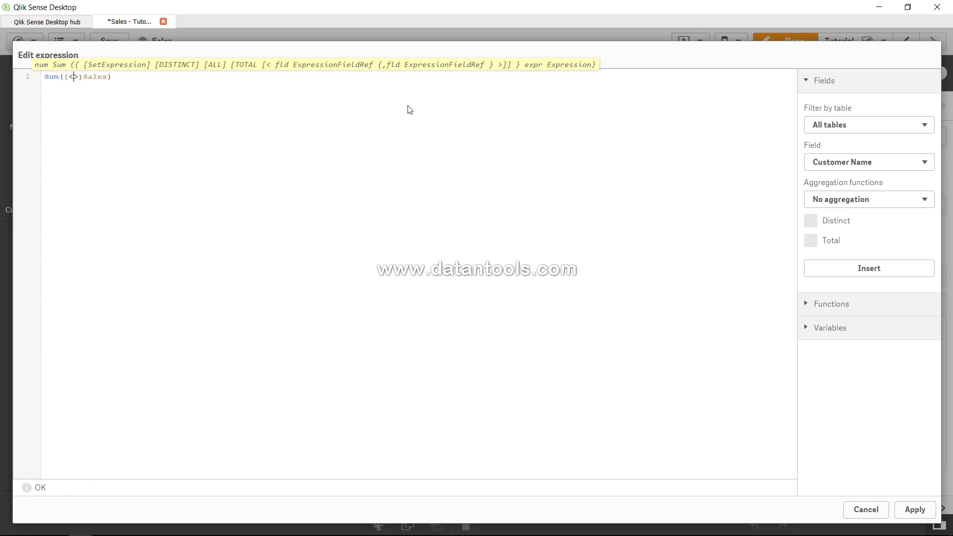
text(Produ)
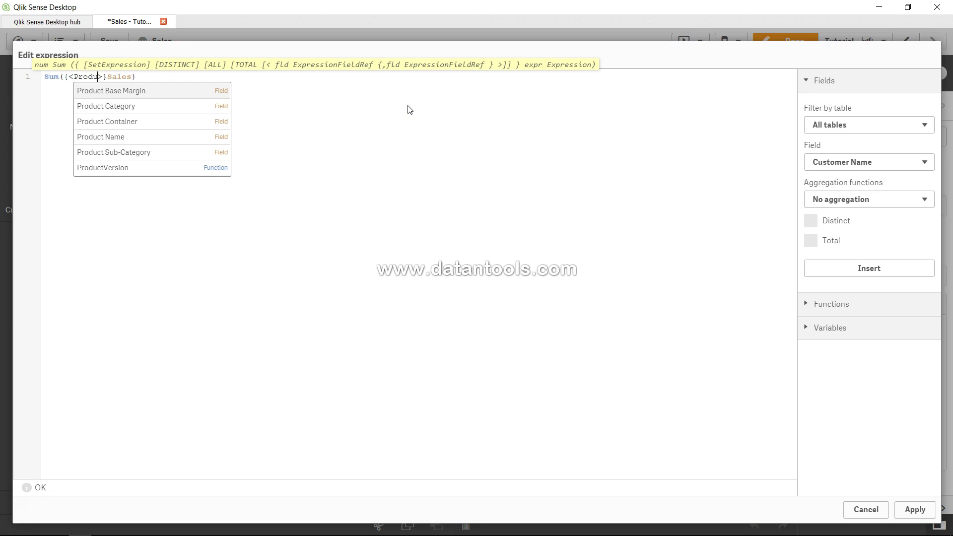
key(Down)
key(Return)
text(= )
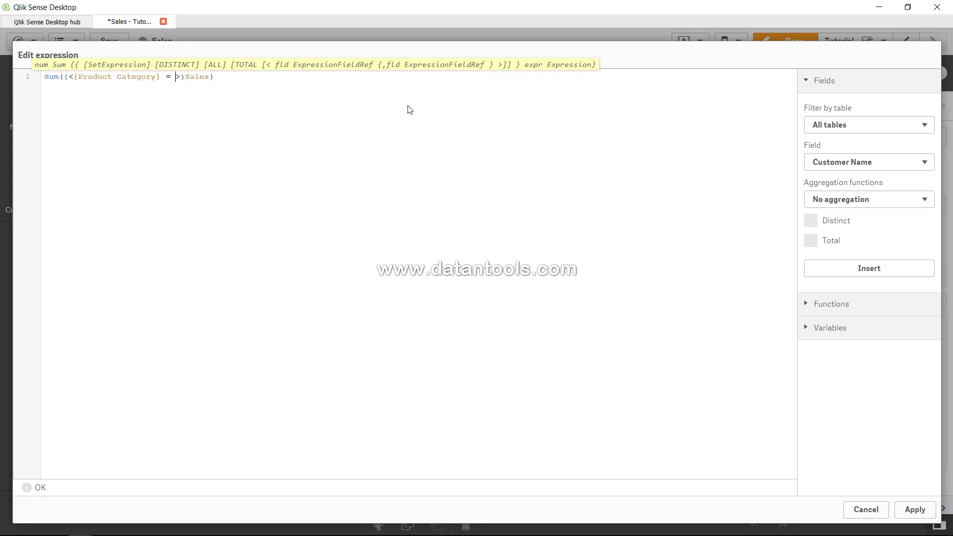
text({})
text('')
text($)
text(()
text())
text(=)
text($)
text(())
text(v)
text(Product)
text(_)
text(Categ)
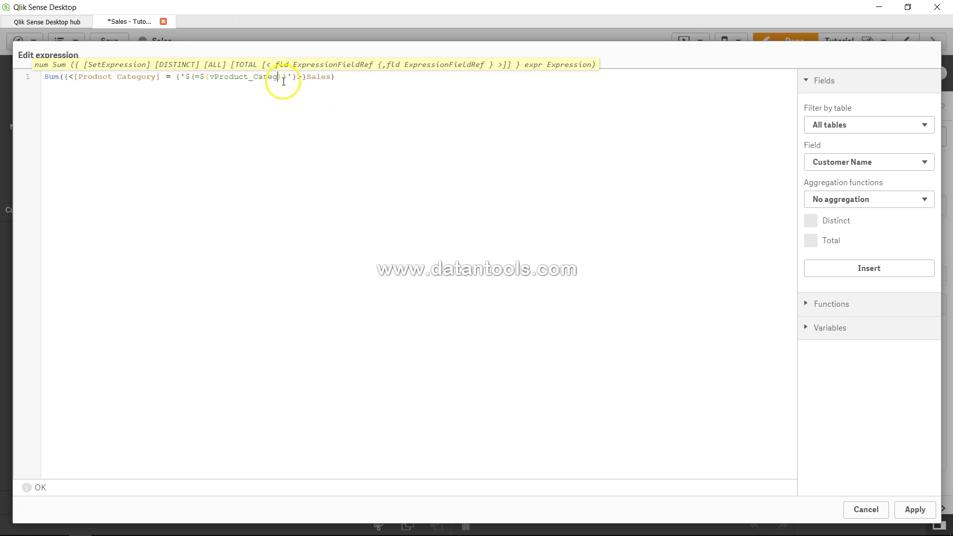
Check the Variables reference list for vProduct_Categ, closing it unchanged.
click(861, 327)
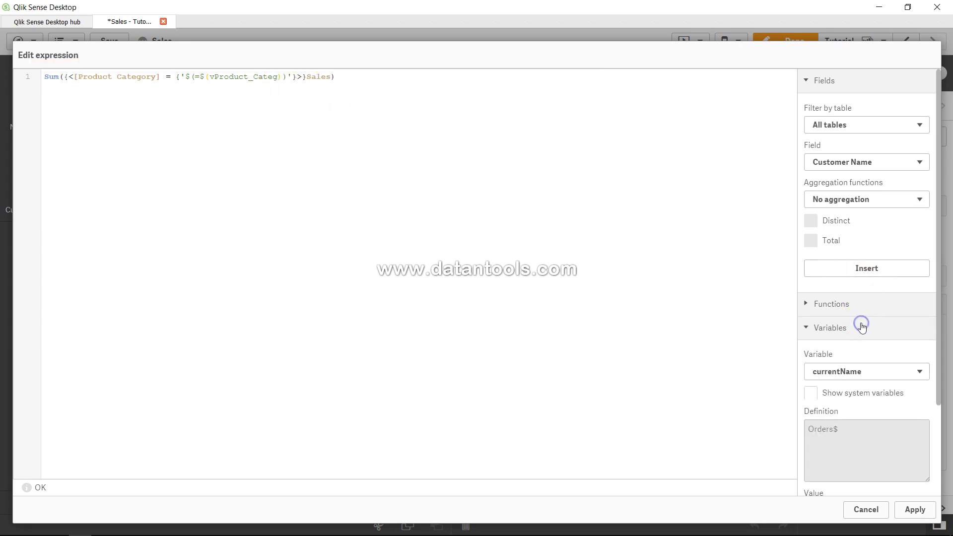
click(861, 373)
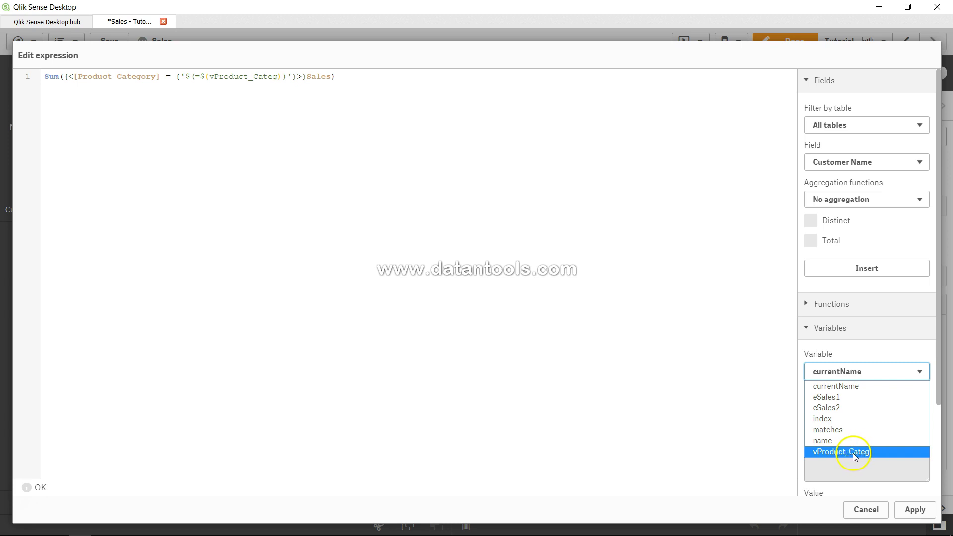
click(353, 82)
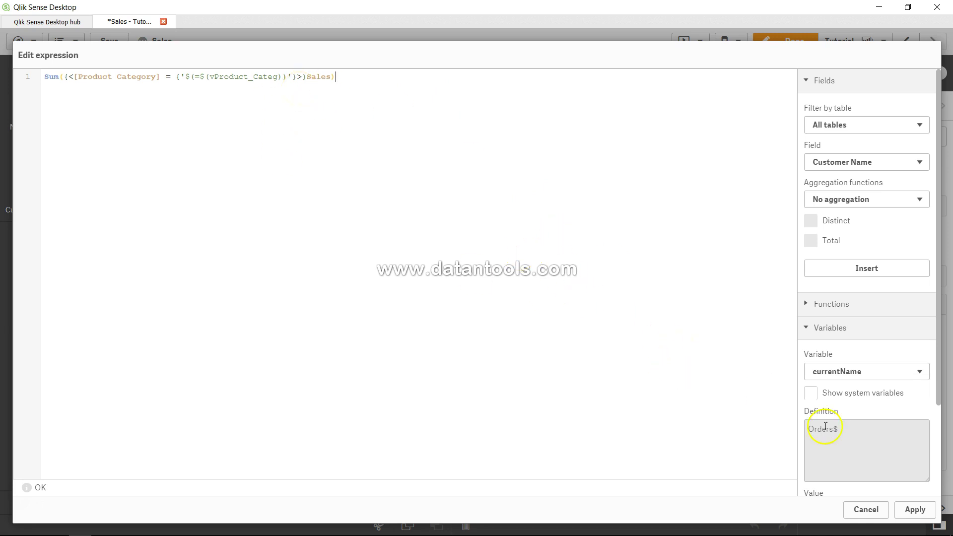
Apply the Technology-filtered measure and exit edit mode to view sales by year.
click(916, 509)
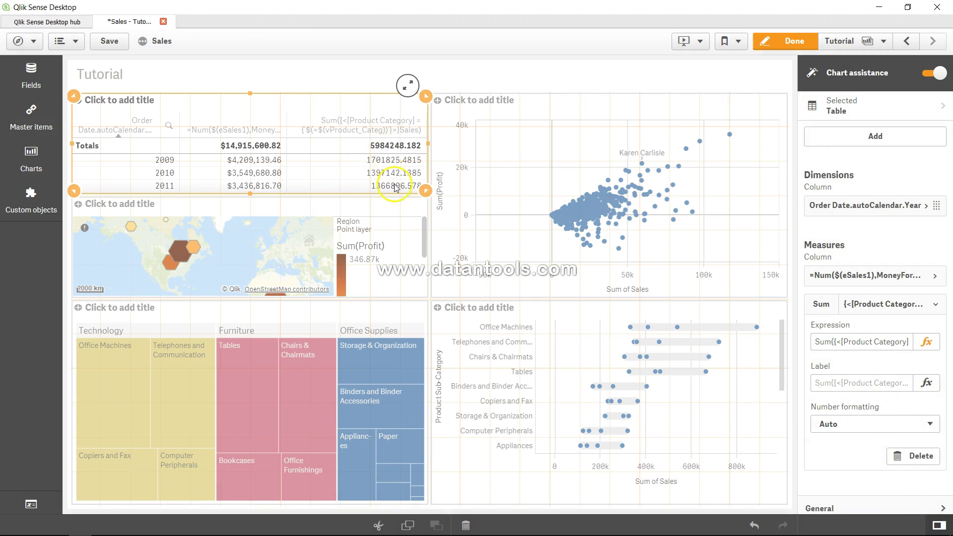
click(776, 34)
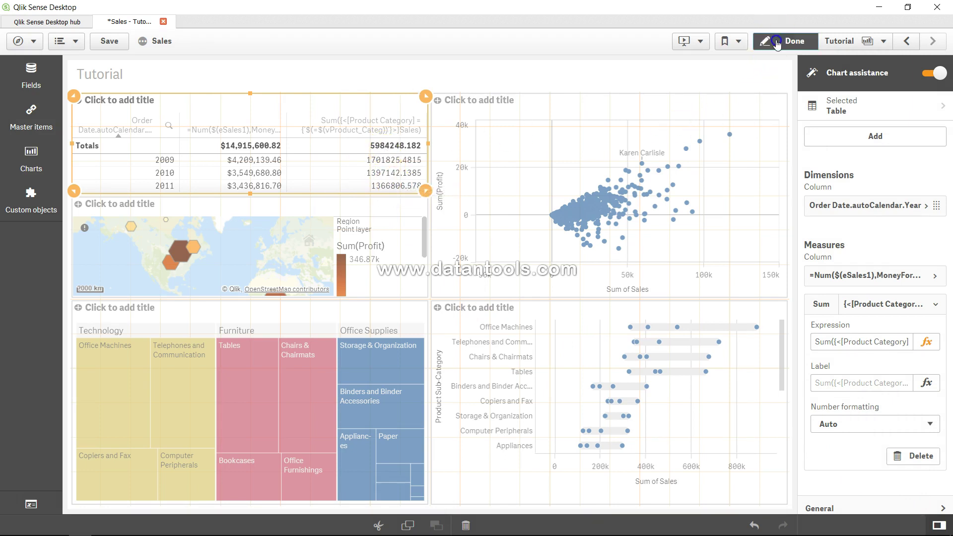